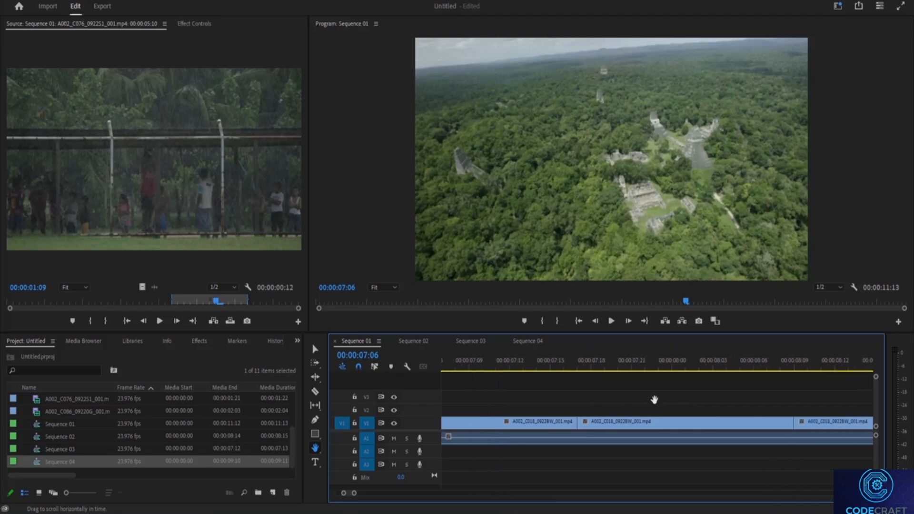
Scroll along the Sequence 01 timeline horizontally with the Hand tool to browse the clips on V1.
drag(785, 377, 642, 393)
click(890, 380)
drag(827, 380, 547, 407)
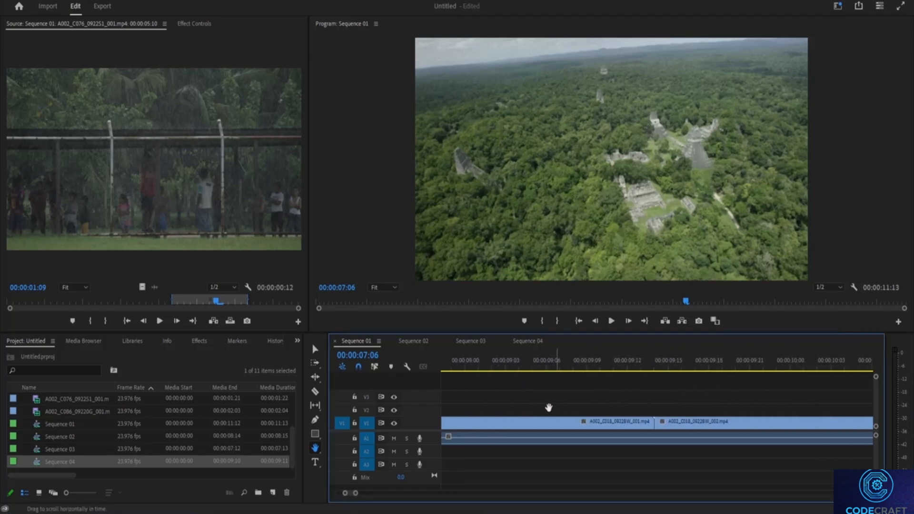
drag(714, 416, 532, 416)
drag(720, 402, 623, 449)
drag(556, 445, 660, 454)
drag(501, 469, 669, 469)
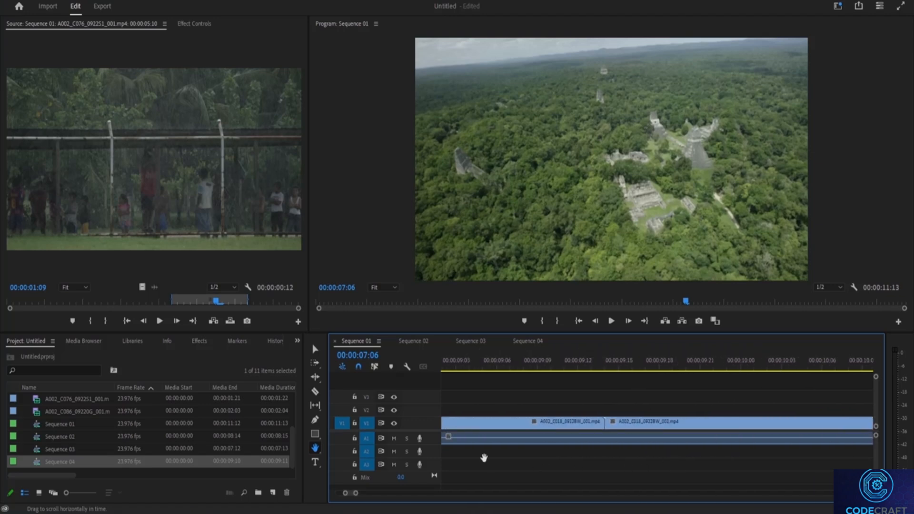
drag(484, 457, 607, 460)
drag(504, 431, 505, 433)
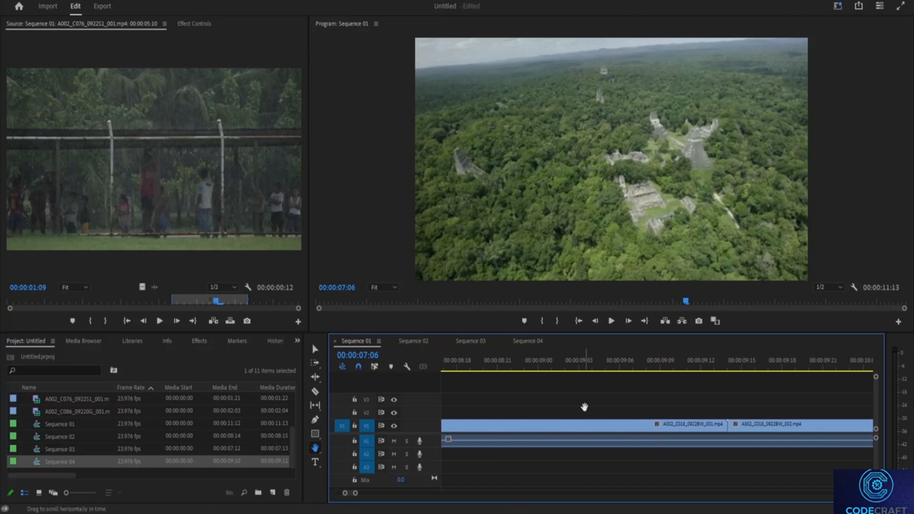
drag(585, 404, 748, 414)
drag(555, 432, 640, 432)
drag(601, 391, 750, 401)
drag(568, 407, 732, 424)
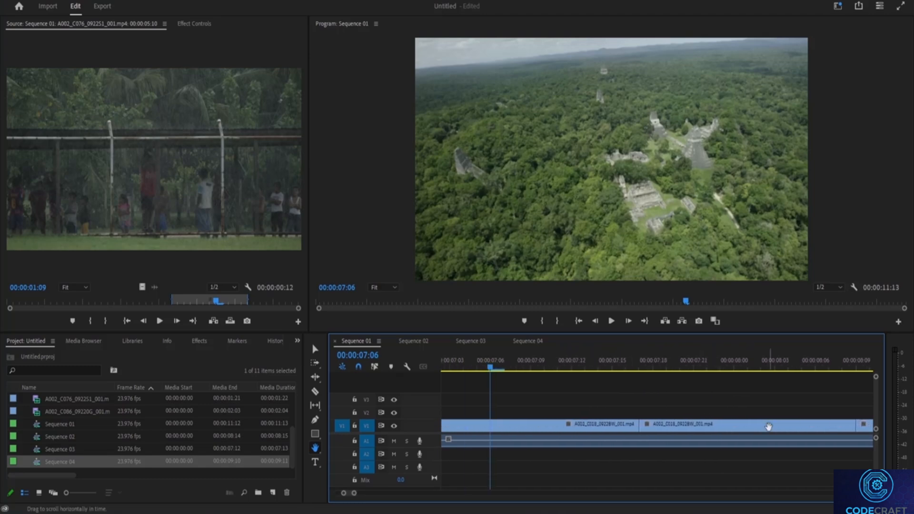
drag(621, 157, 634, 228)
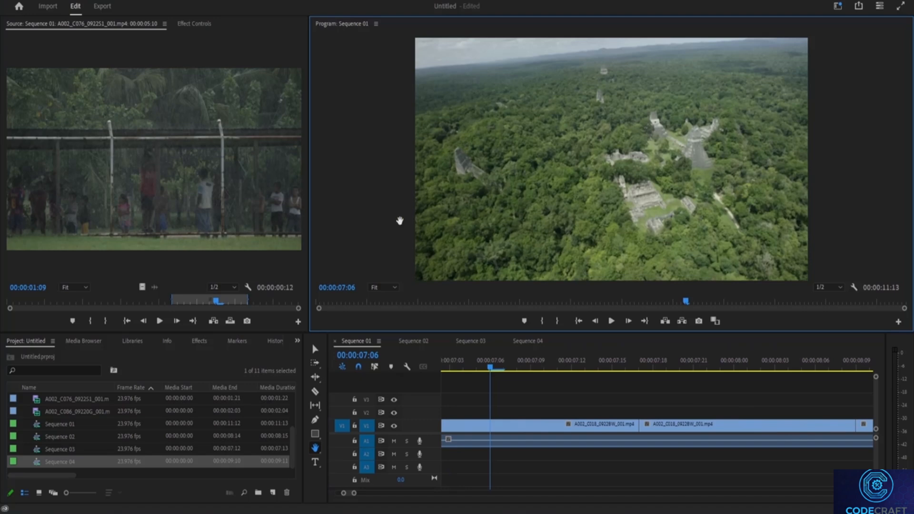
click(238, 166)
drag(550, 414, 709, 456)
drag(650, 411, 727, 408)
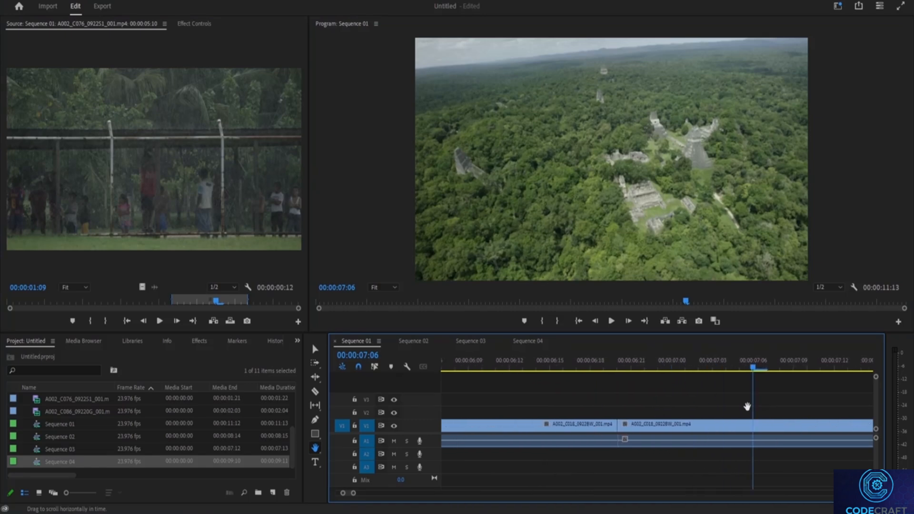
With the Type tool, add two text items to the program frame: "kljhk" near the top and "kgjkhk" in the centre.
click(314, 462)
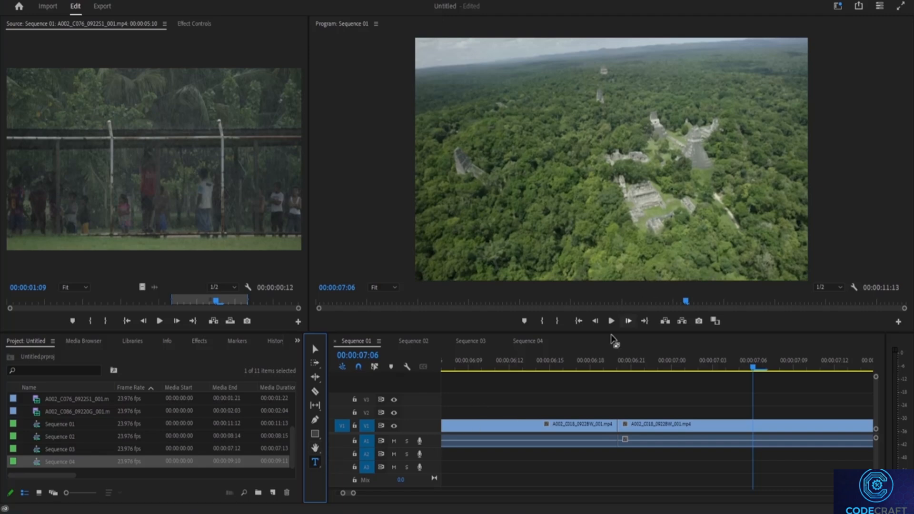
key(h)
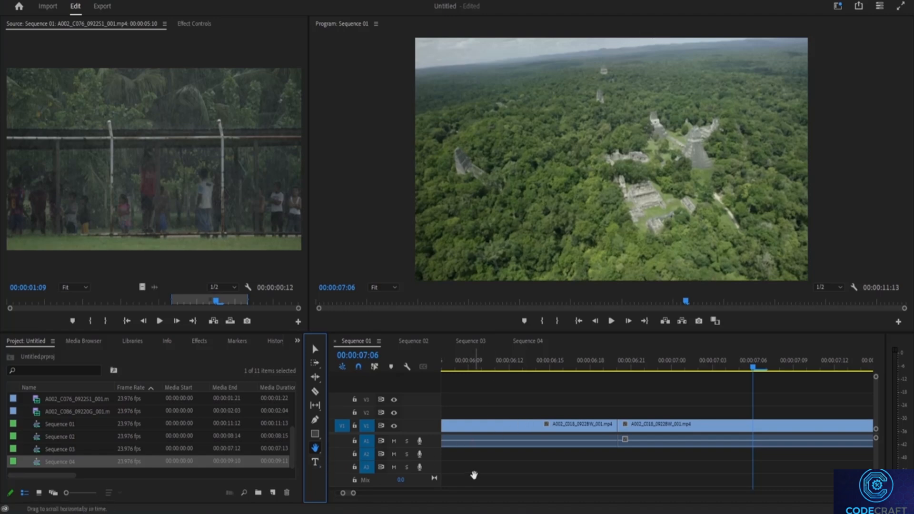
click(315, 462)
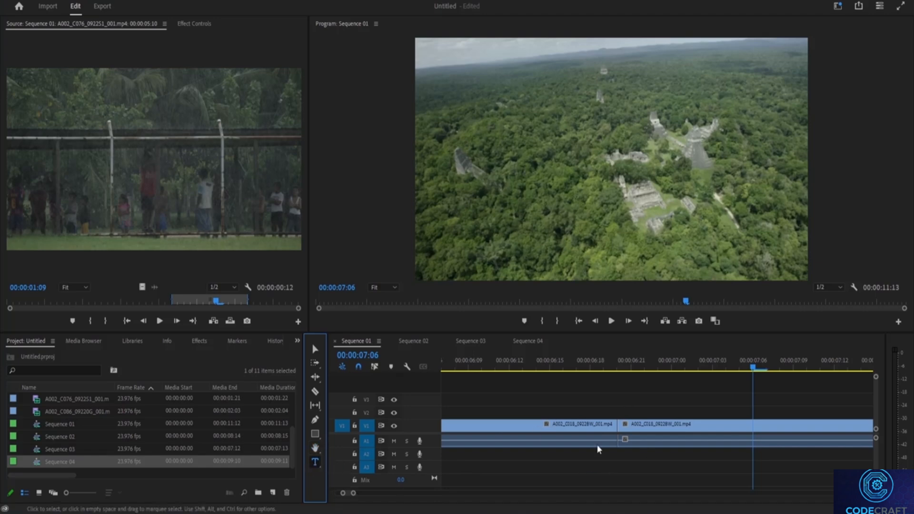
click(641, 428)
click(603, 423)
click(624, 389)
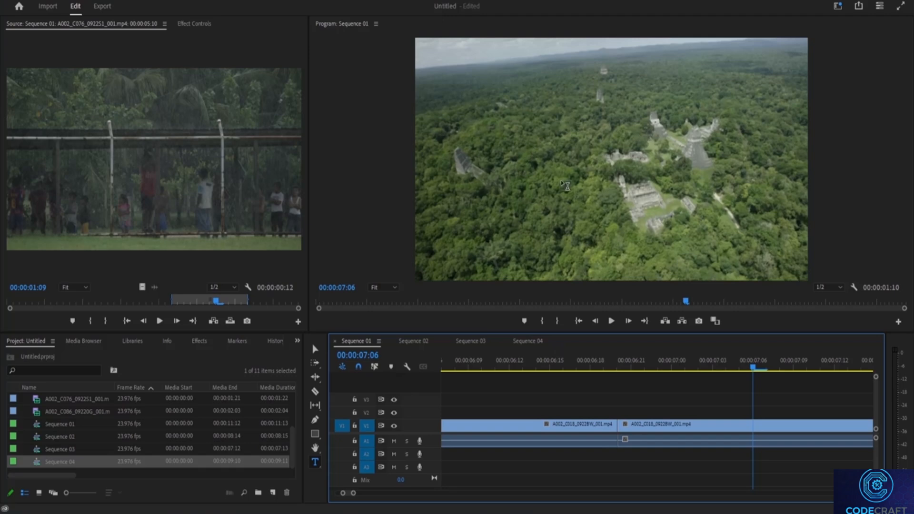
click(556, 69)
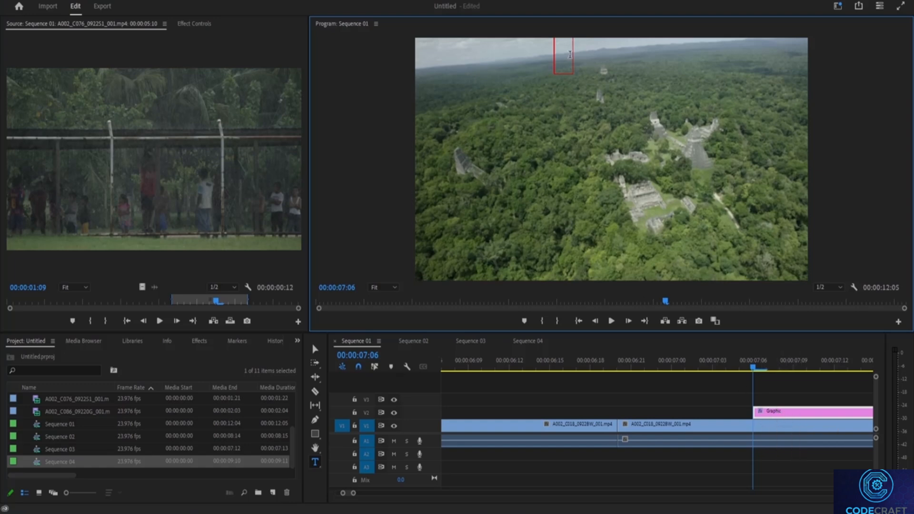
text(Kiji ik)
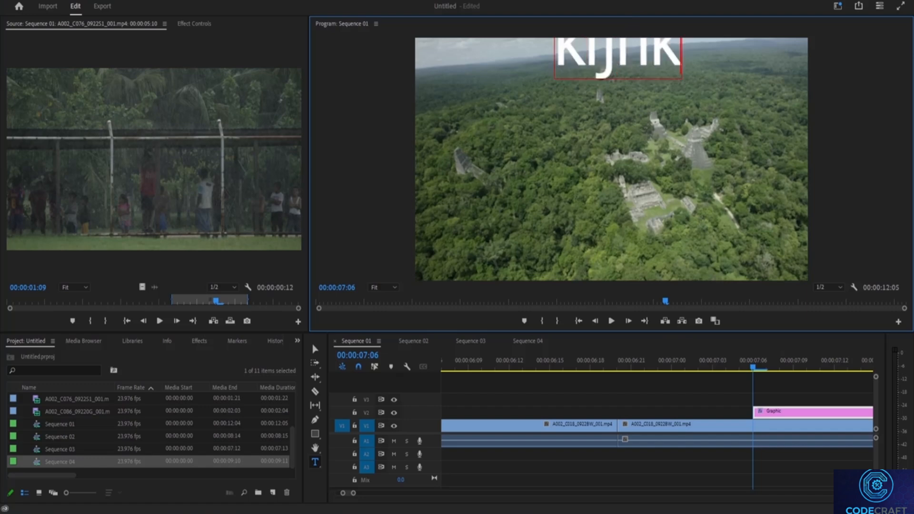
click(551, 193)
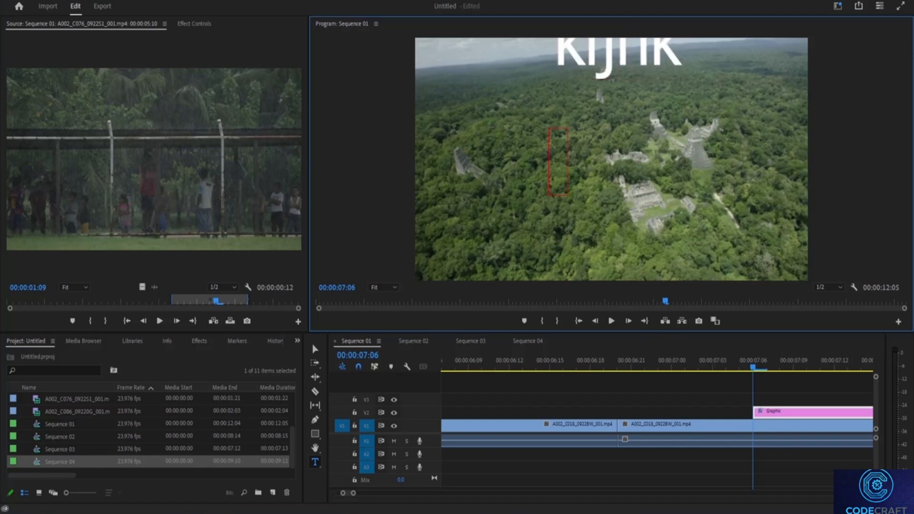
text(kgjkhk)
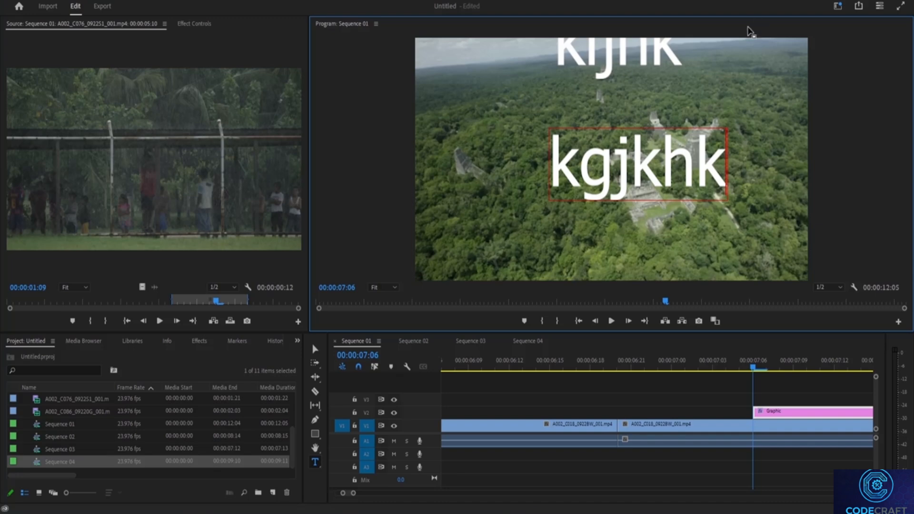
Switch to the Selection tool and reposition the texts, "kgjkhk" to the upper left and "kljhk" to the lower right.
click(315, 347)
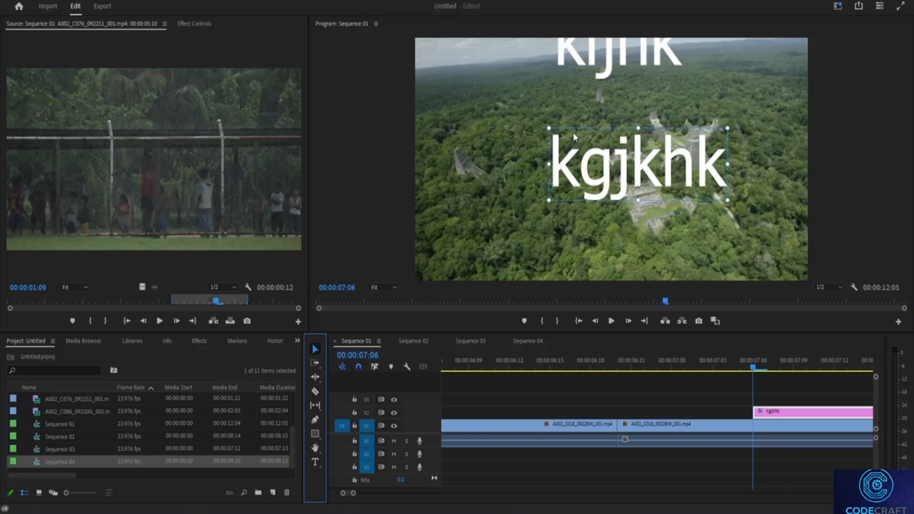
drag(728, 200, 550, 145)
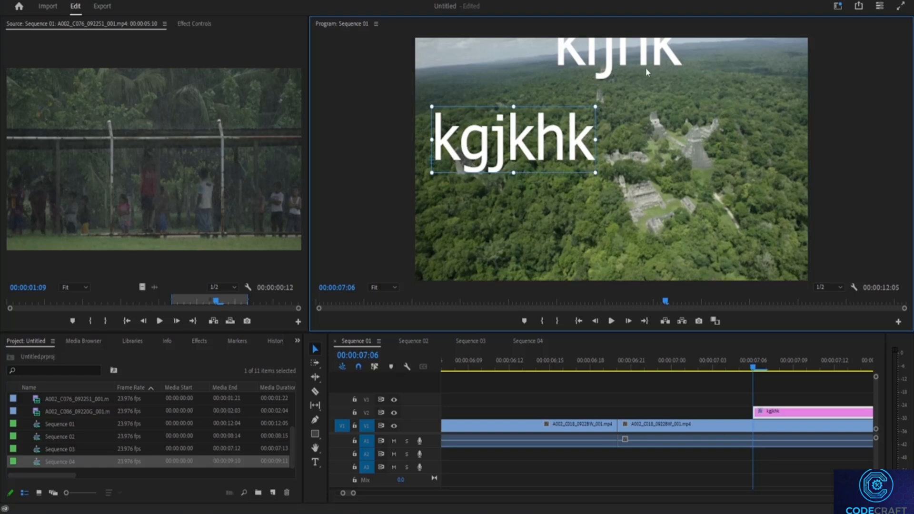
click(637, 51)
drag(637, 51, 674, 120)
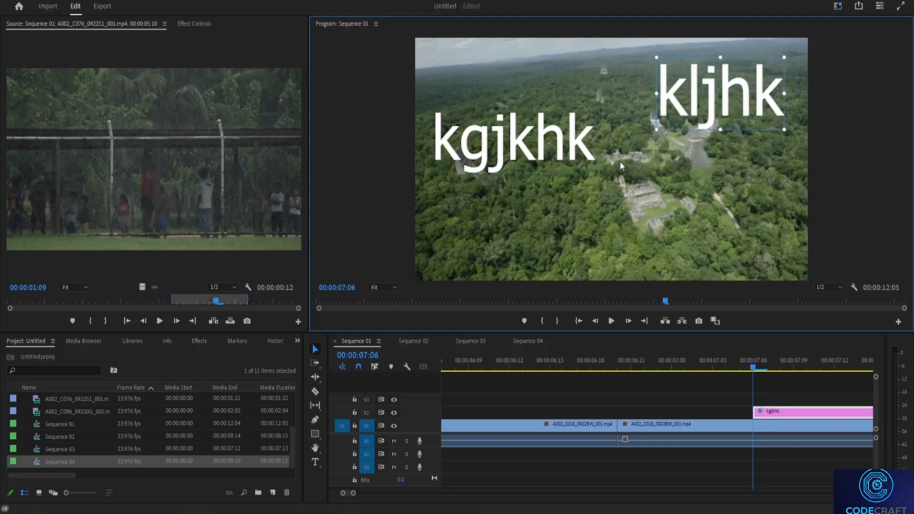
drag(507, 168, 524, 105)
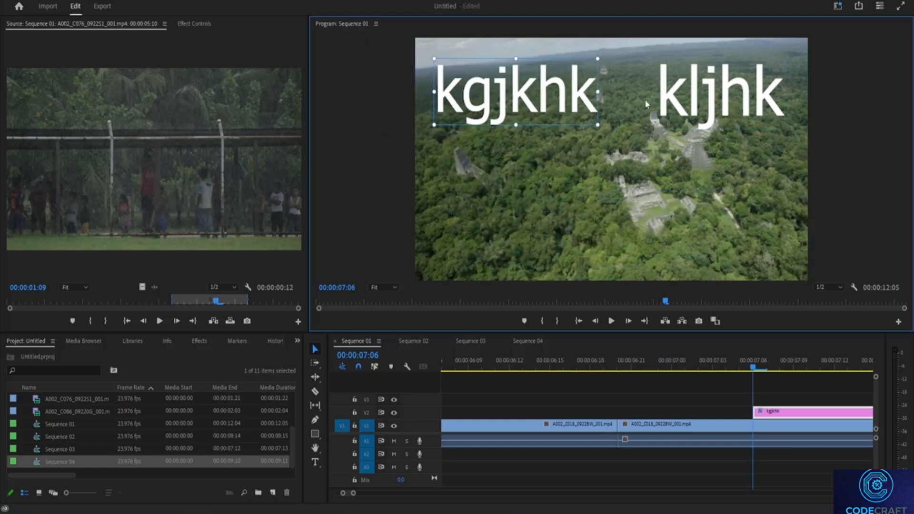
click(715, 124)
drag(715, 124, 724, 202)
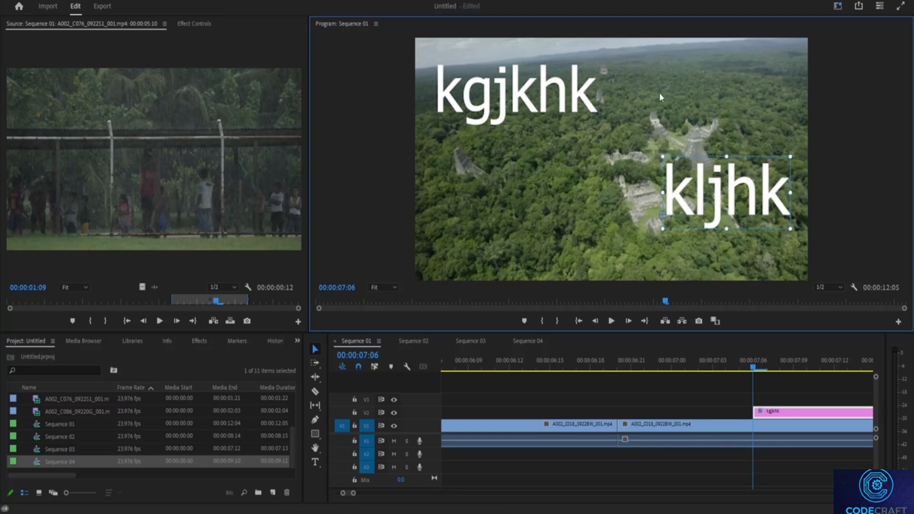
Select the "kgjkhk" text in the program frame and cut it.
click(525, 109)
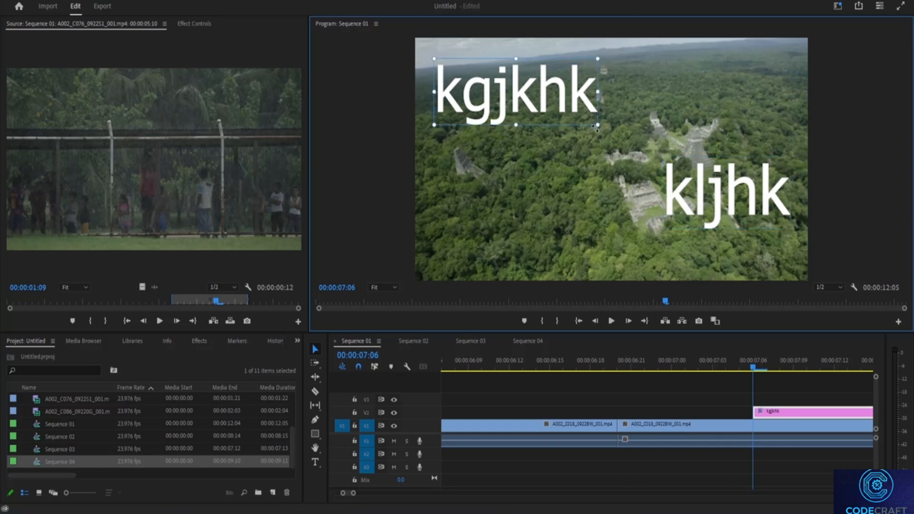
mouse_move(596, 128)
mouse_down()
mouse_move(645, 142)
mouse_move(583, 125)
mouse_up()
right_click(540, 94)
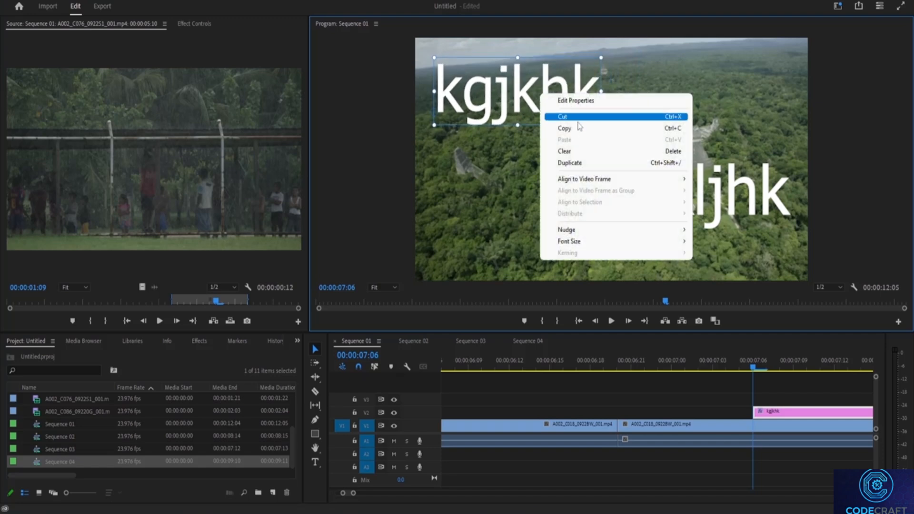
click(550, 116)
Clear the "kljhk" text from the program frame.
right_click(746, 185)
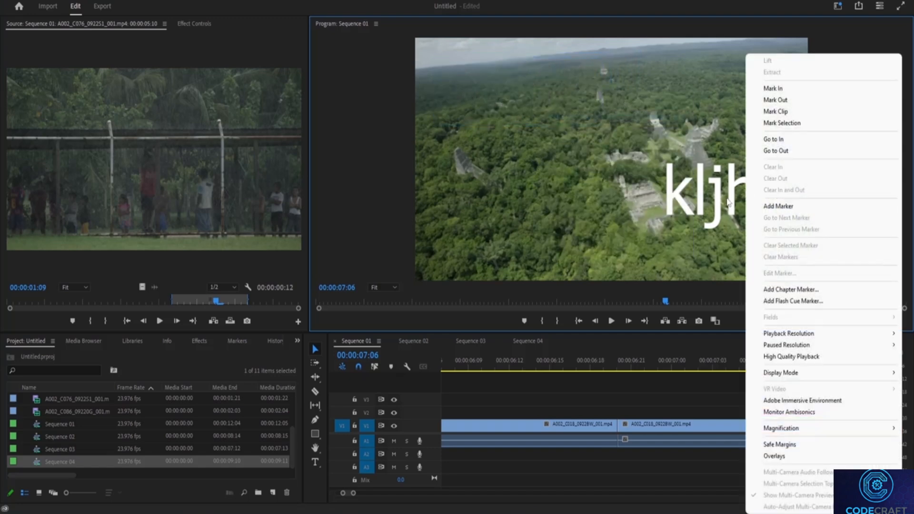
click(726, 199)
right_click(727, 199)
click(764, 221)
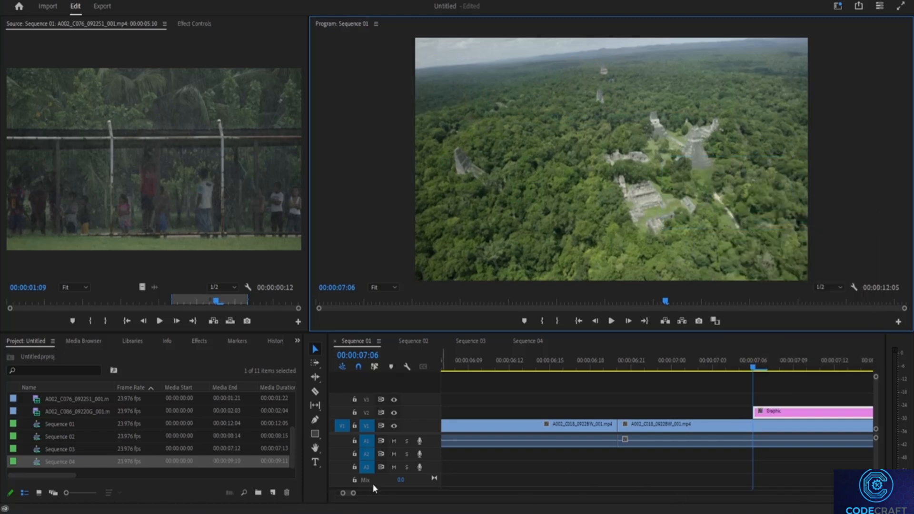
Remove the Graphic clip from track V2 of the timeline.
drag(349, 496, 351, 495)
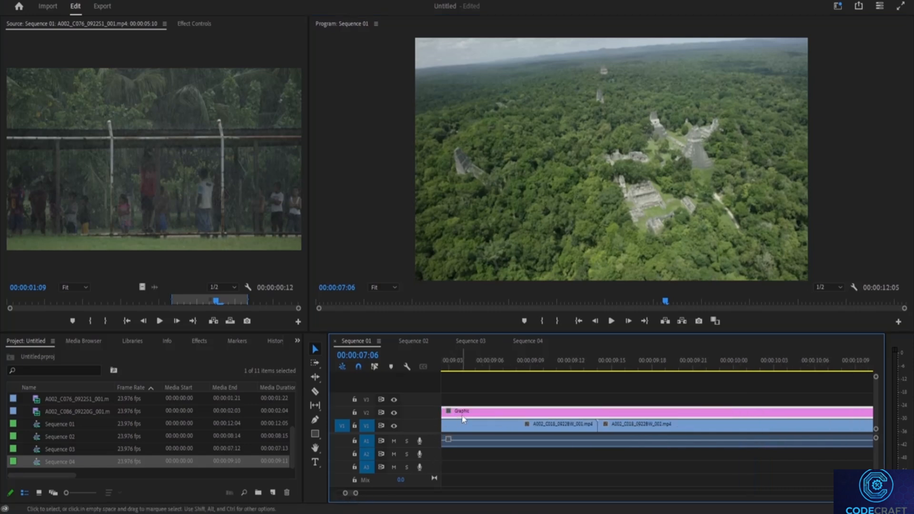
right_click(615, 421)
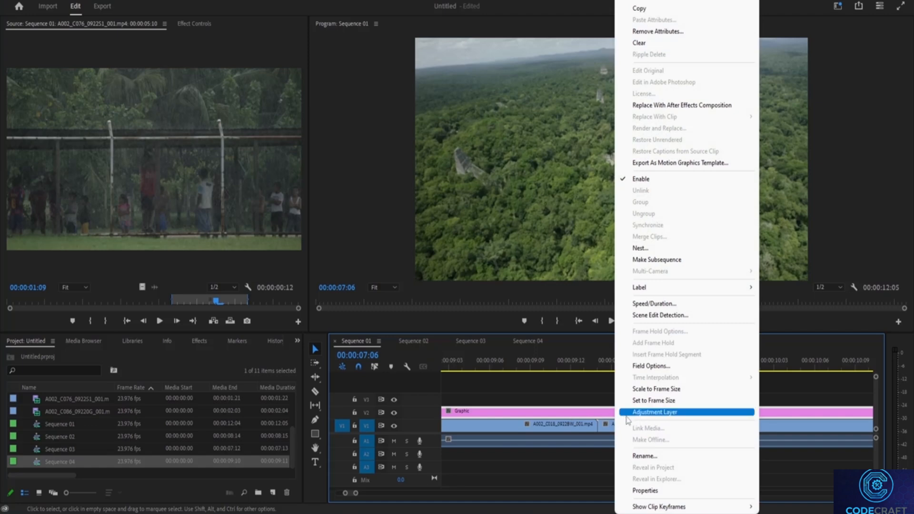
click(633, 2)
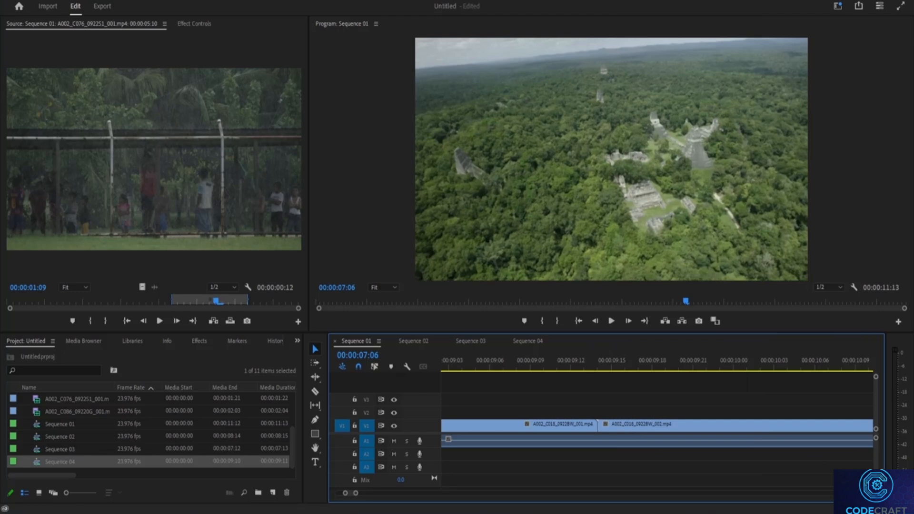